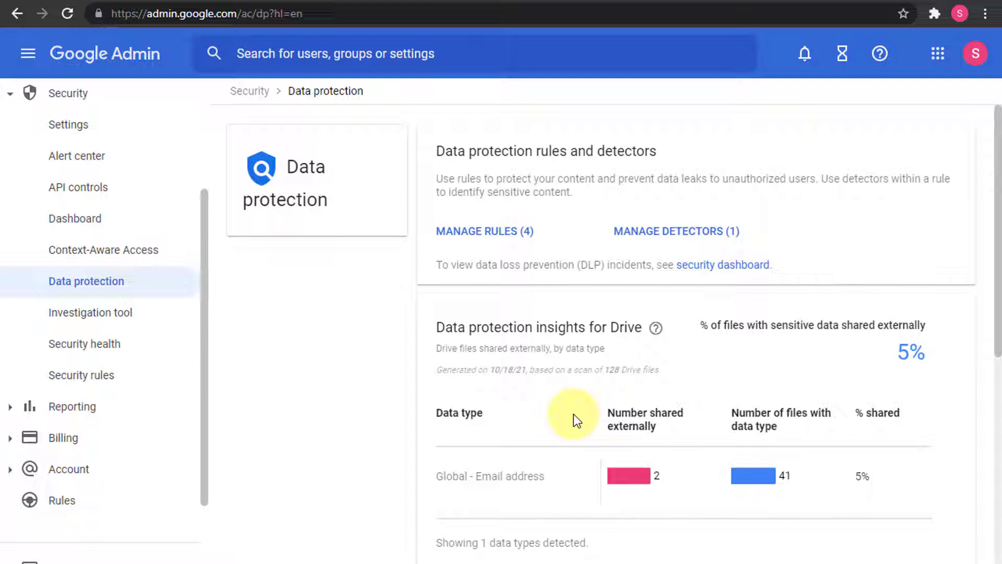
Step: Review the scope, trigger, condition and action of the "Test predefined detector" data protection rule
left_click(458, 233)
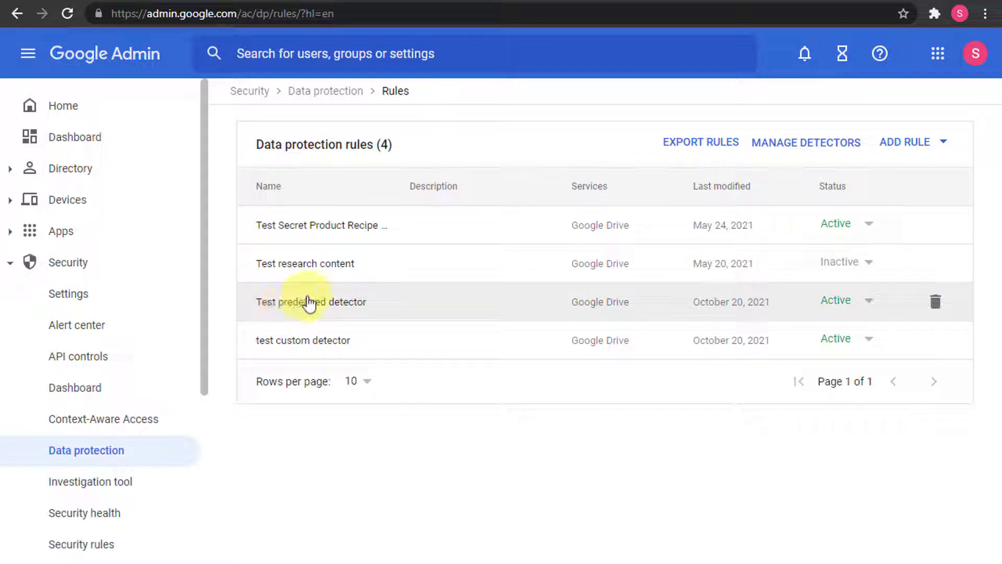
left_click(330, 304)
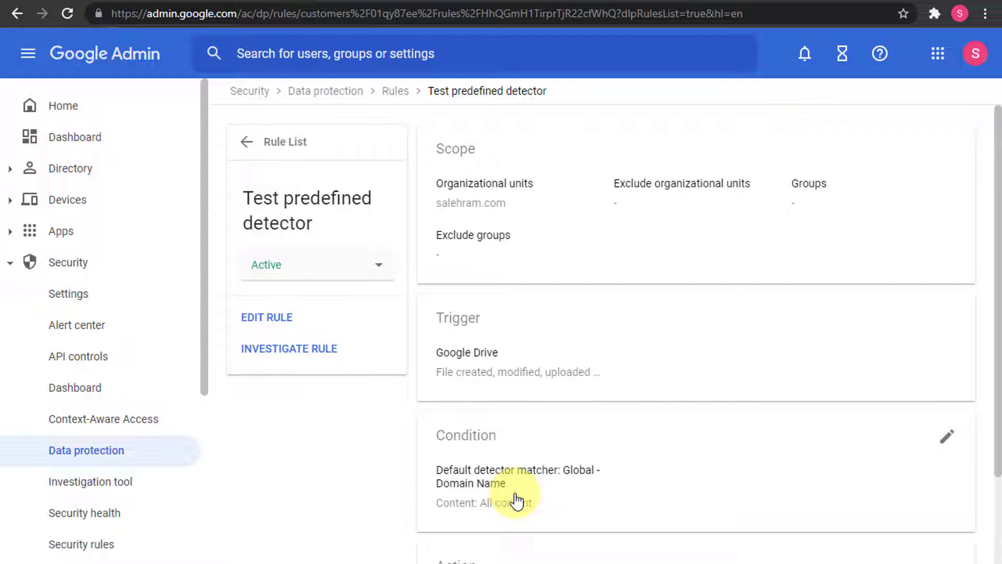
scroll(516, 499, "down", 2)
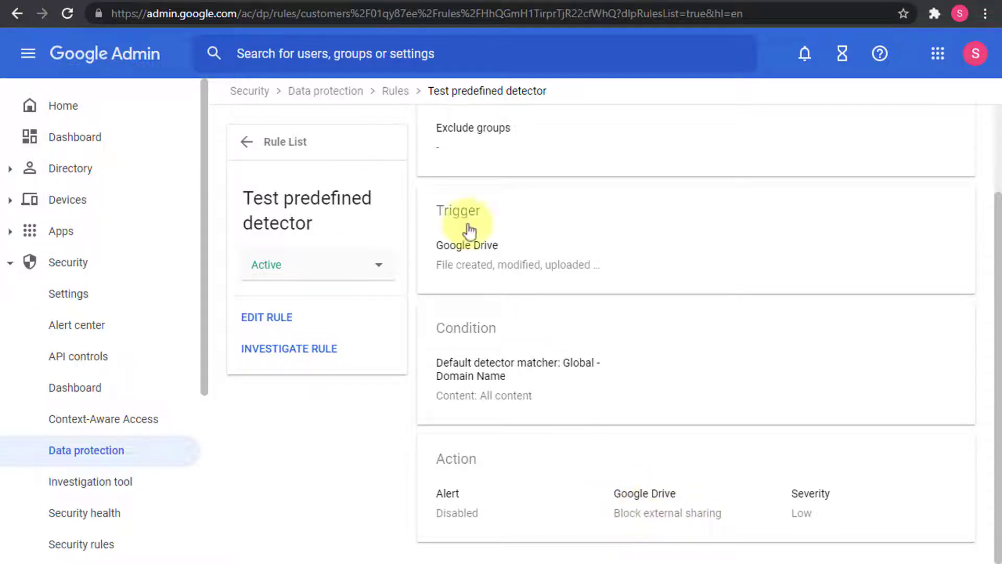
Step: Review the trigger, condition and action of the "test custom detector" data protection rule
left_click(391, 91)
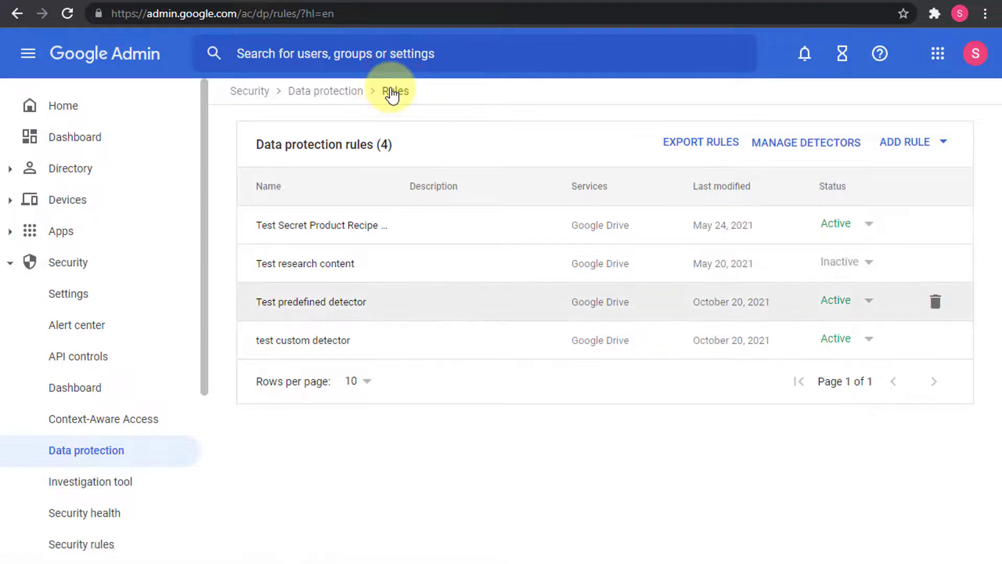
left_click(374, 350)
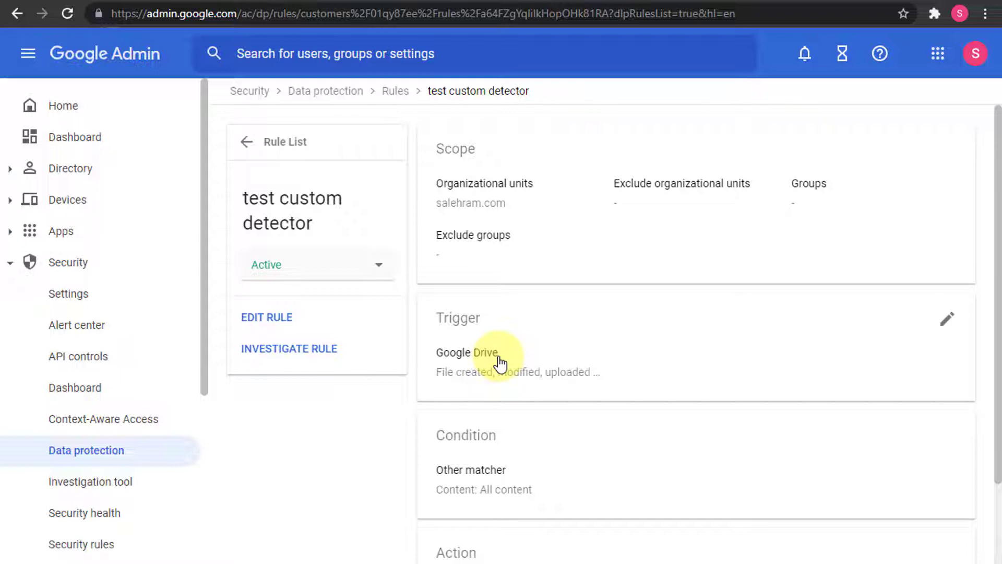
scroll(500, 361, "down", 2)
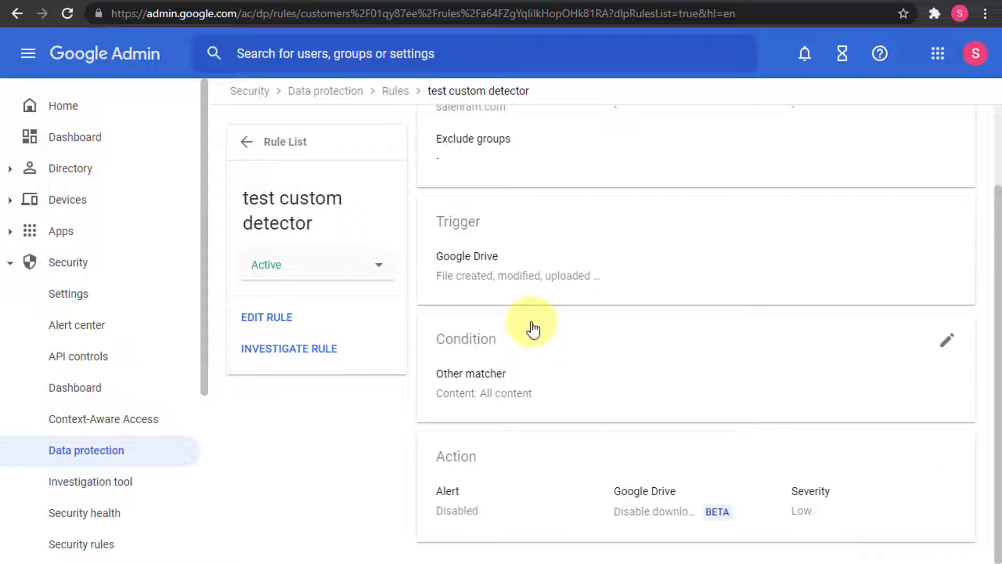
scroll(532, 328, "up", 2)
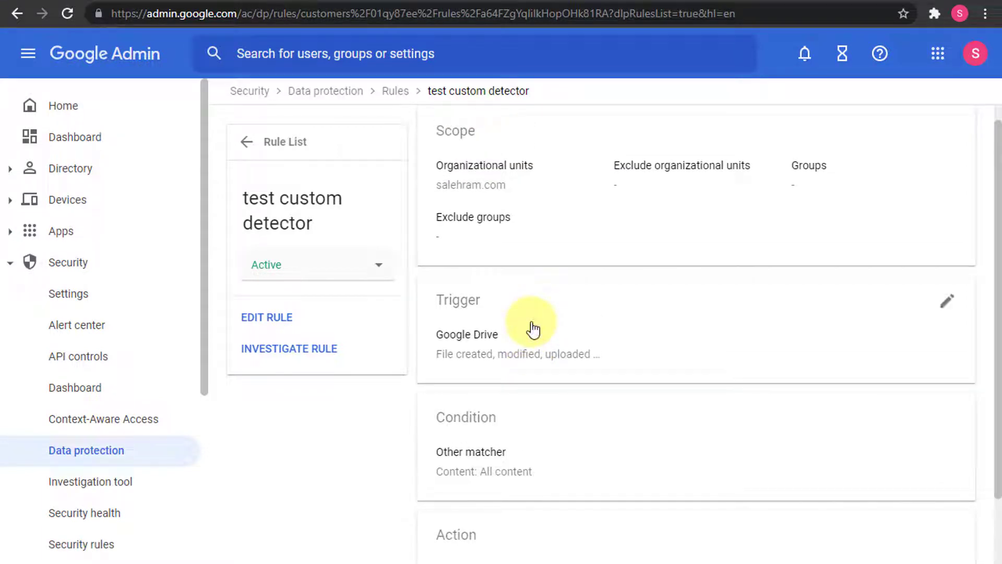
scroll(533, 328, "up", 1)
Step: Examine the word list of the "test secret project" detector in the data protection detectors
left_click(337, 98)
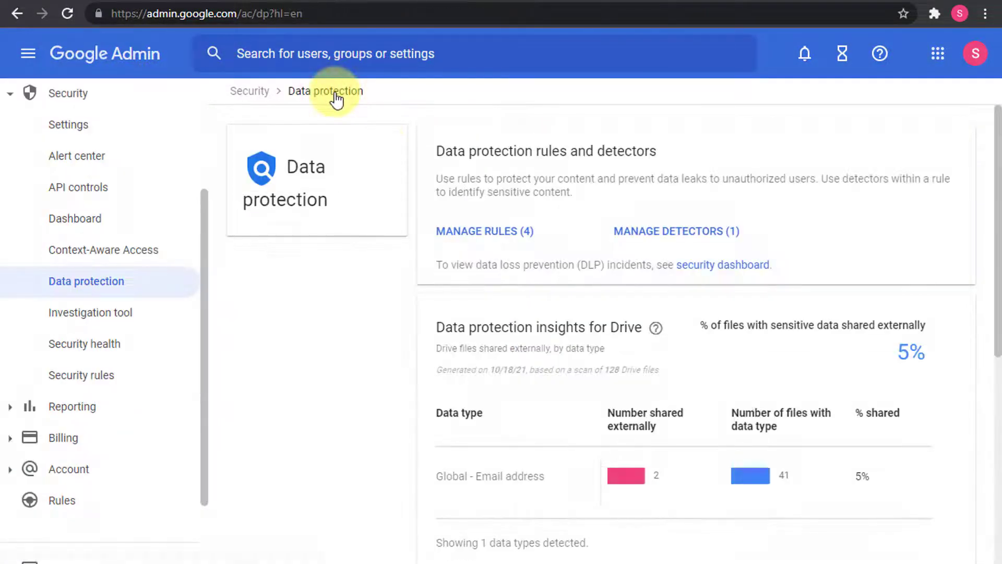
left_click(639, 242)
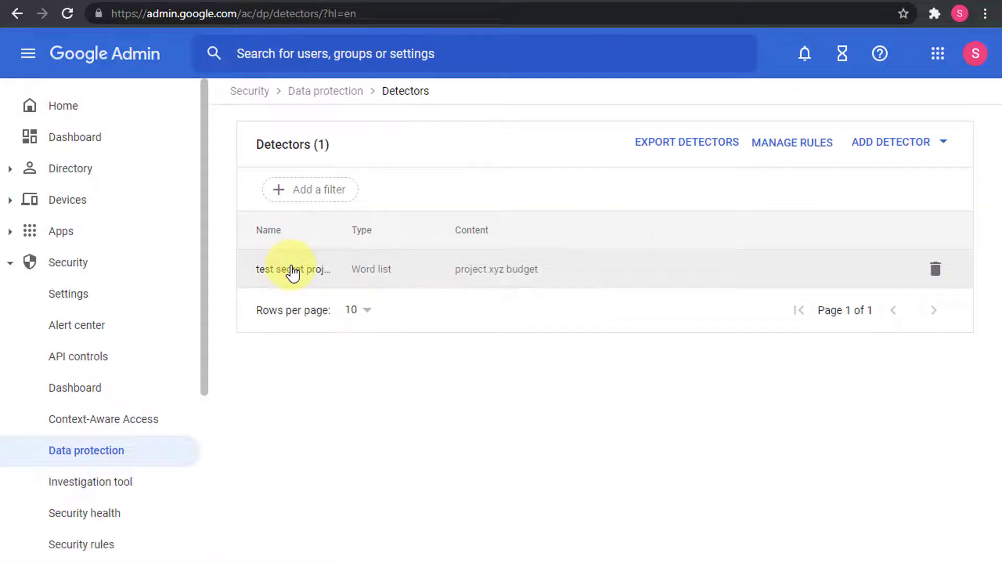
left_click(456, 269)
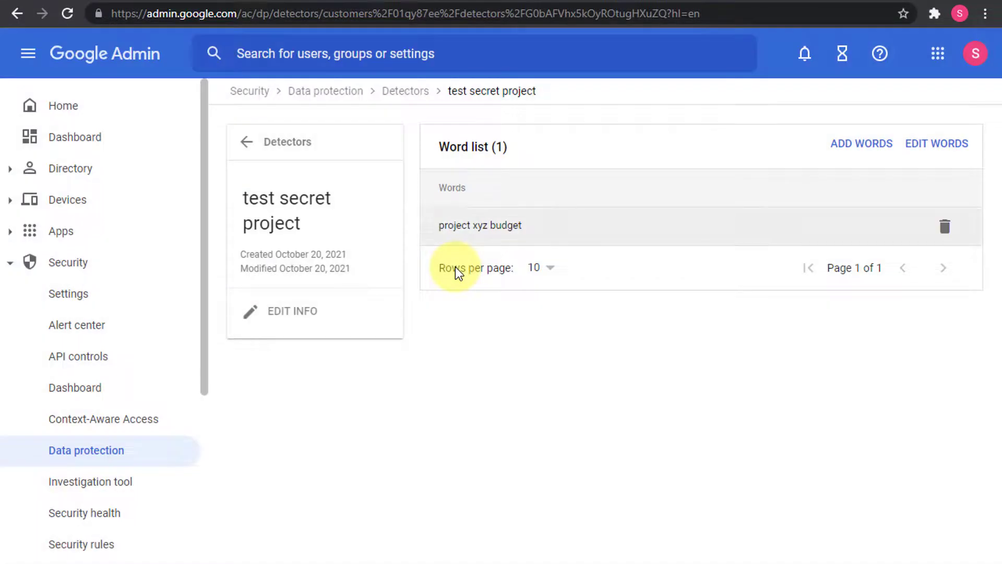
mouse_move(448, 245)
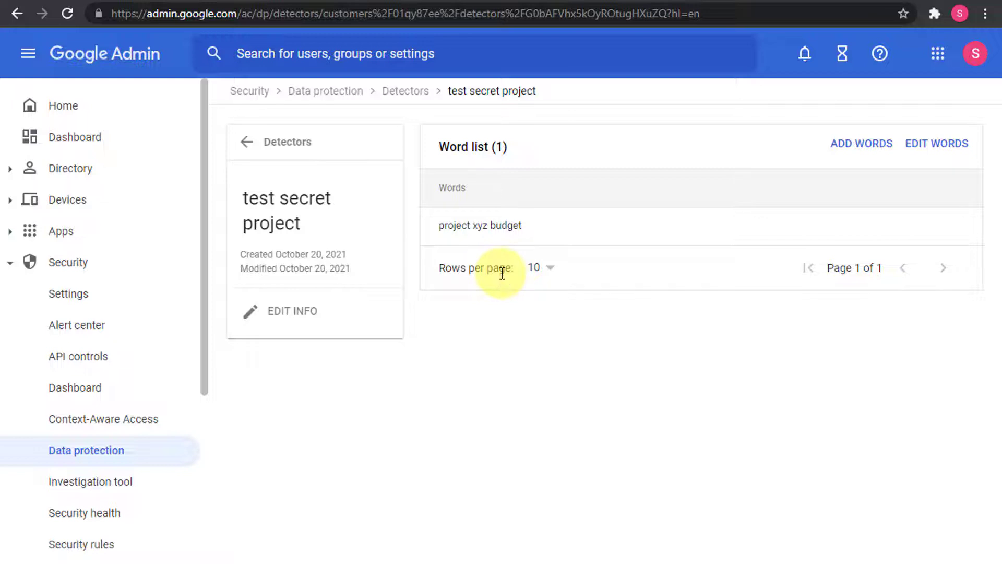
Step: Switch to the untitled document in Google Docs and rename it "salehram.com users list"
left_click(267, 3)
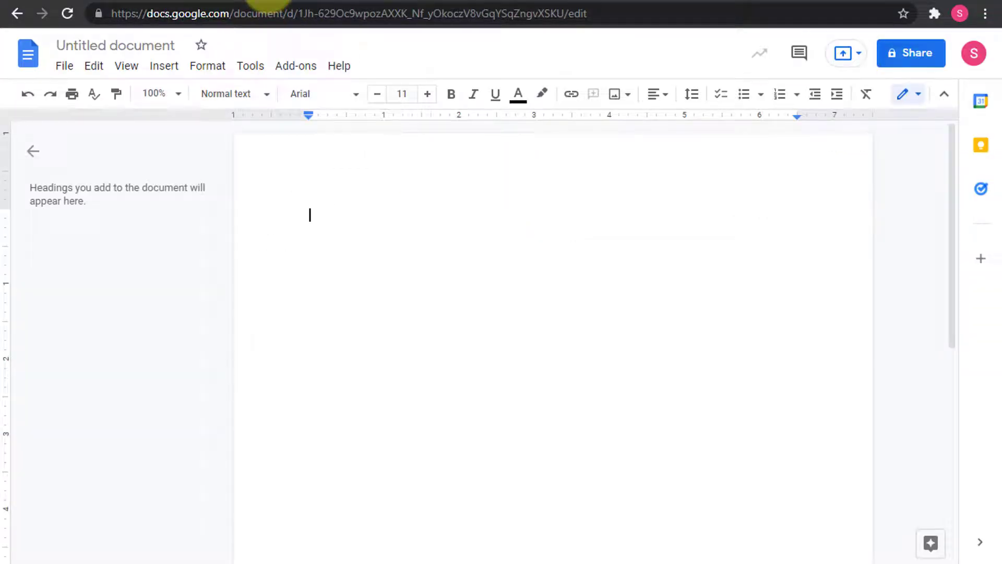
left_click(151, 47)
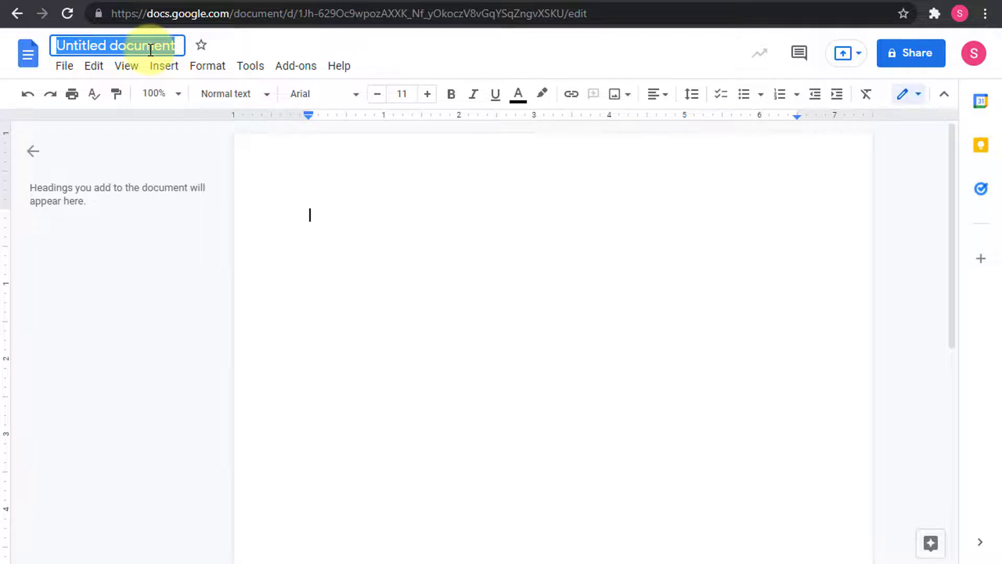
type("salehram.com")
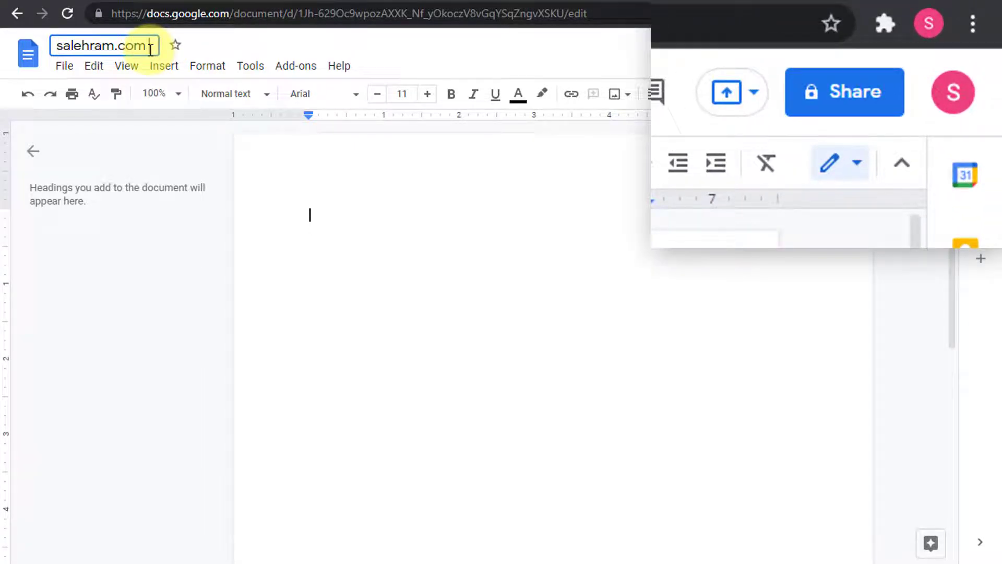
type(" users list")
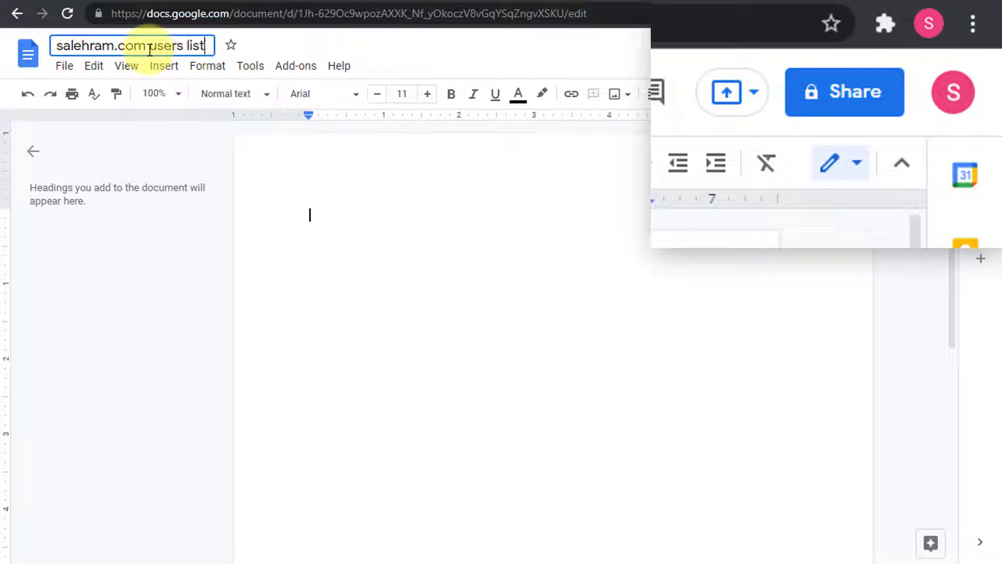
key("Return")
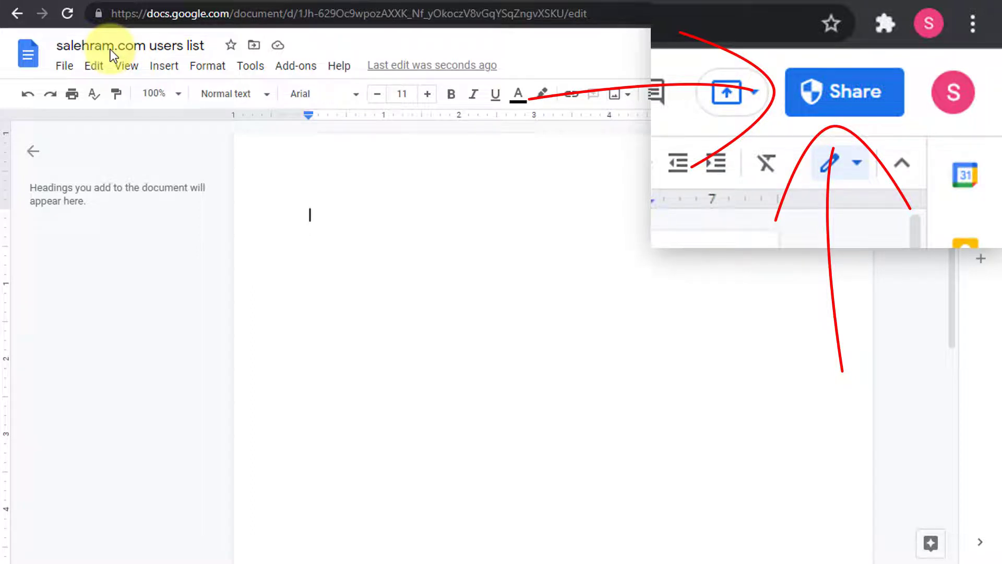
Step: Try to share the "salehram.com users list" document with an external Gmail contact as Editor, and close the sharing dialog
left_click(827, 90)
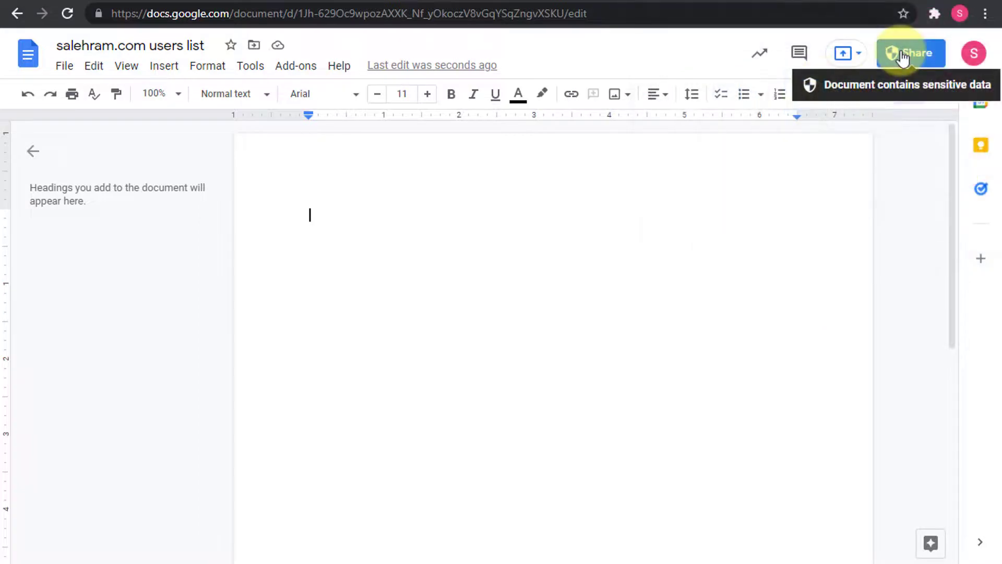
left_click(903, 59)
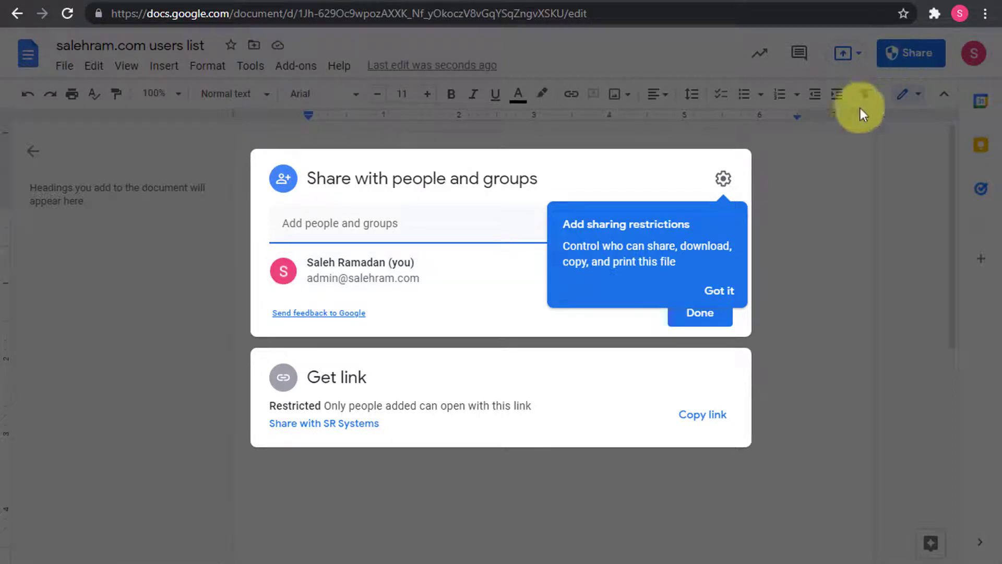
left_click(718, 290)
left_click(430, 218)
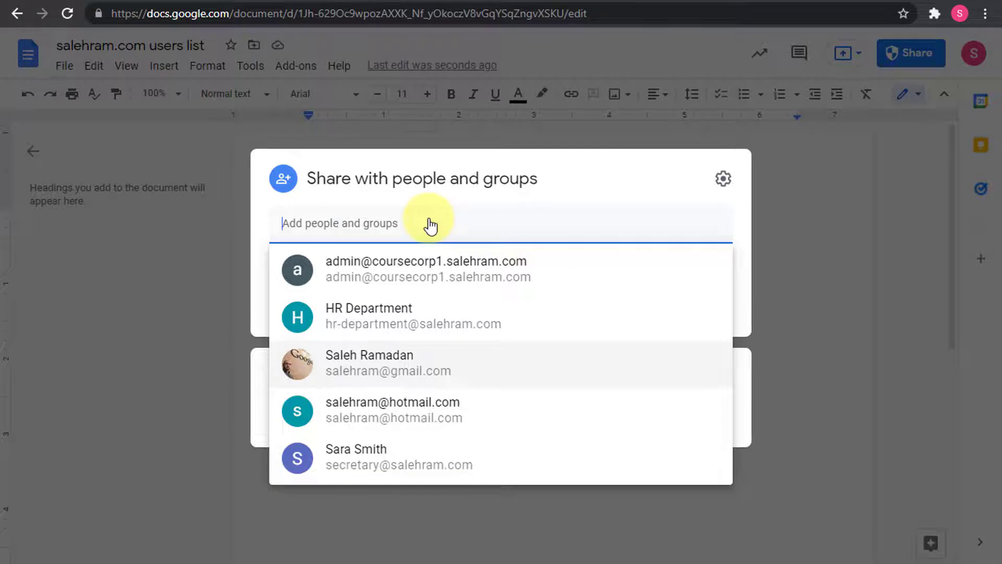
left_click(415, 354)
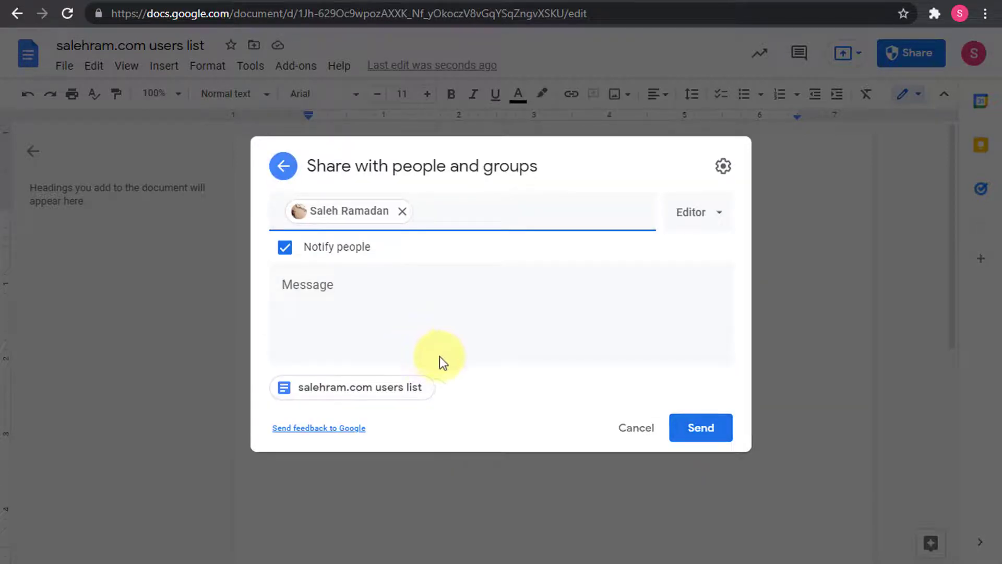
left_click(700, 431)
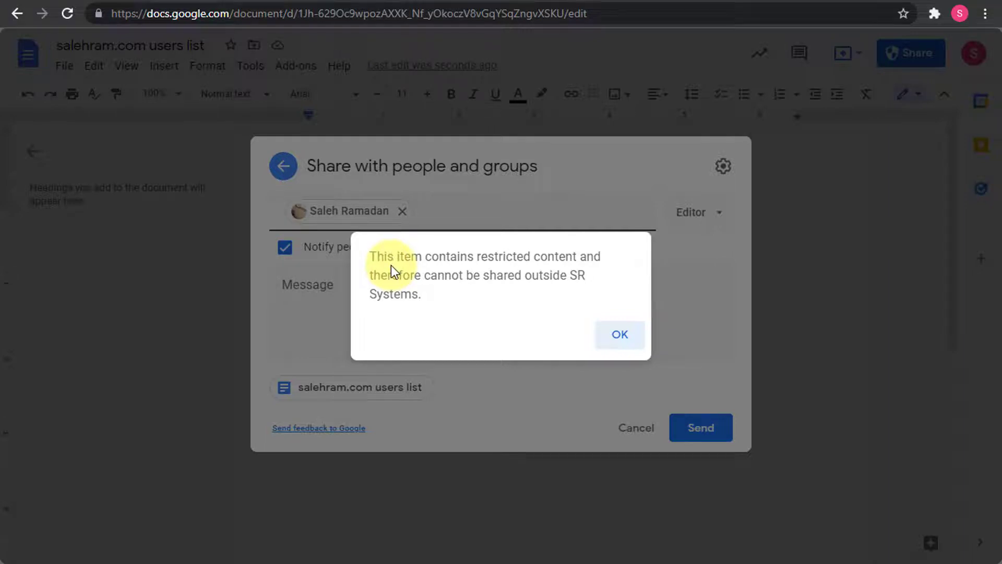
left_click(630, 338)
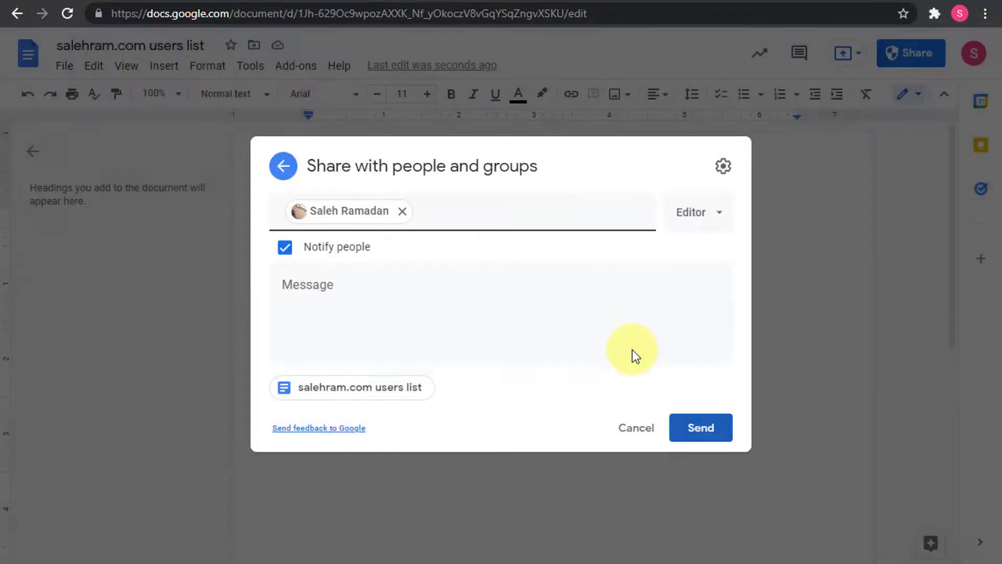
left_click(641, 424)
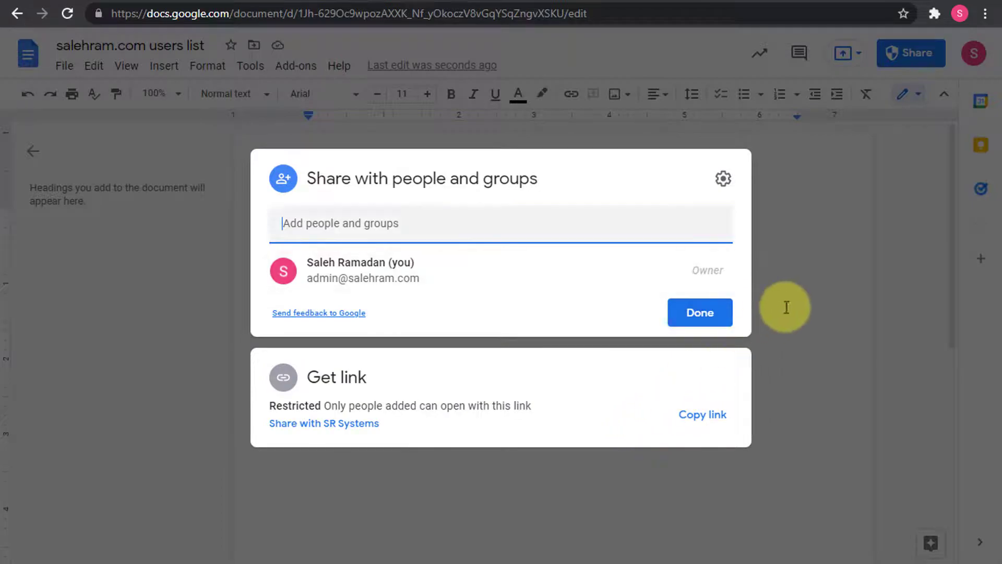
left_click(787, 306)
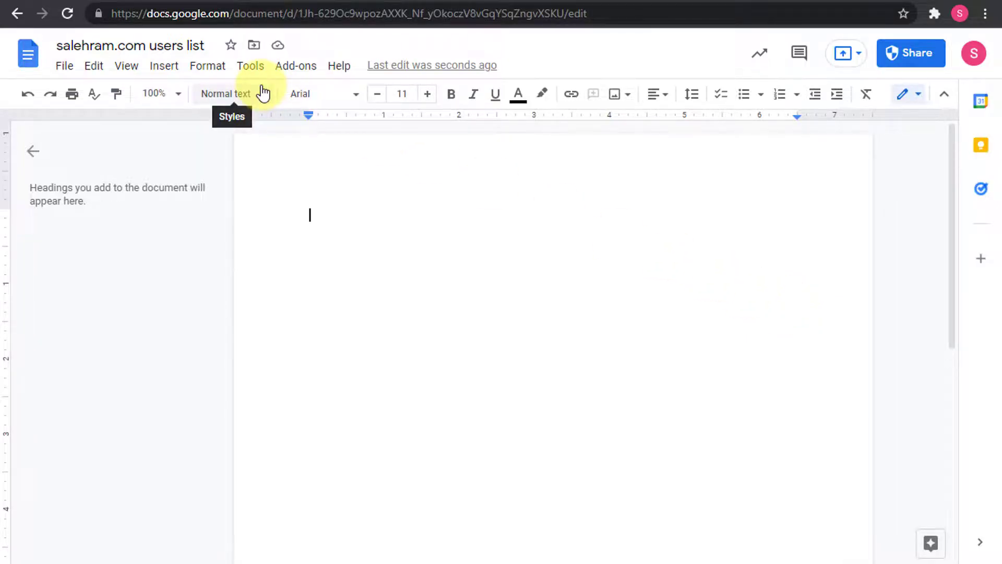
Step: Create another blank Google Docs document in a new browser tab and name it "Testing doc new"
key("ctrl+t")
type("docvs")
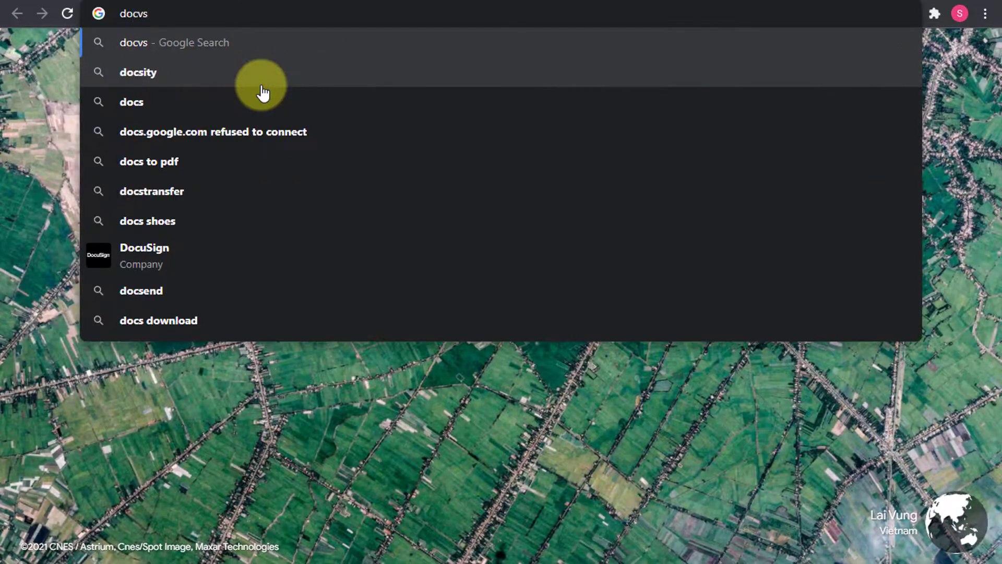
key("ctrl+a")
type("docs")
key("Return")
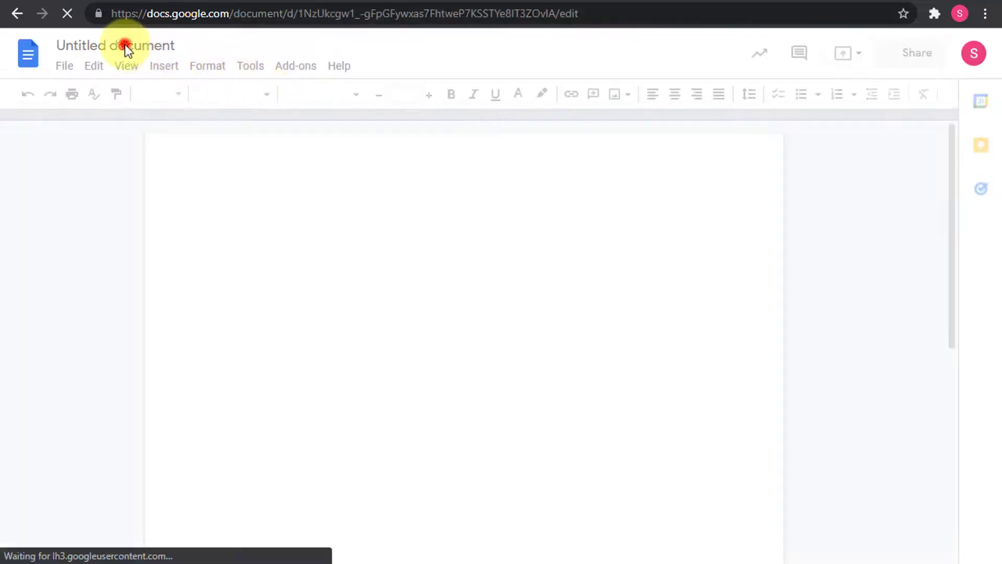
left_click(132, 45)
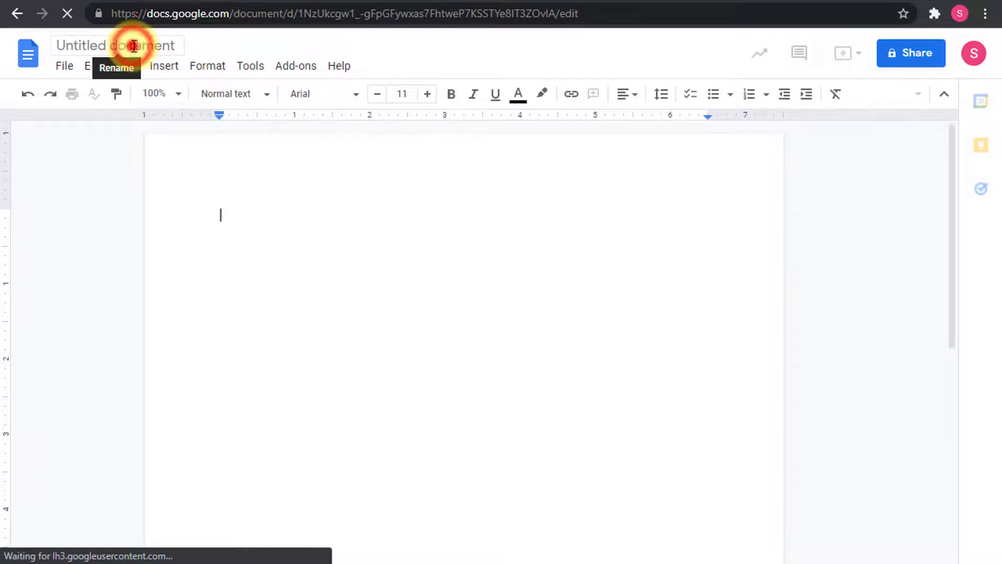
type("Tes")
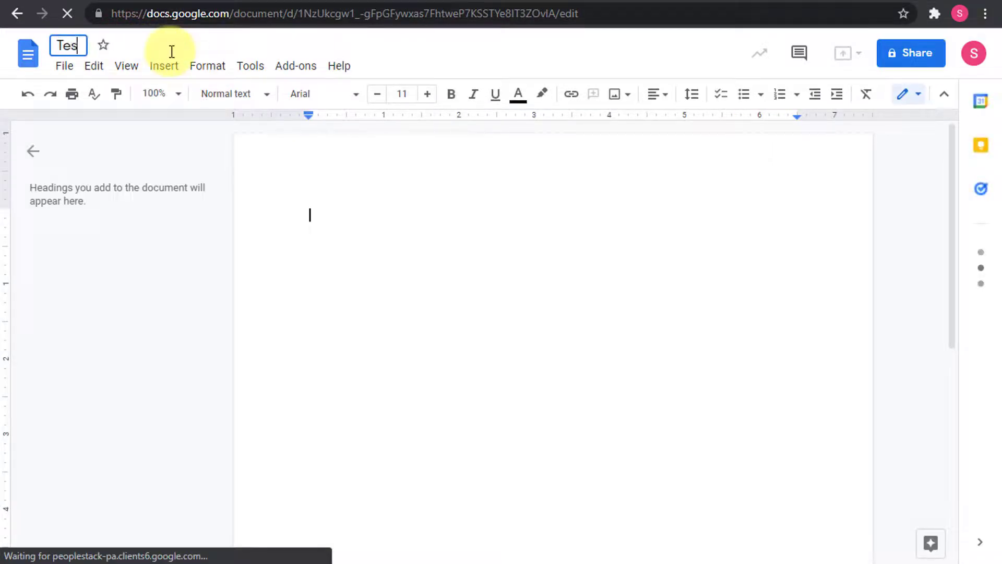
type("ting doc new")
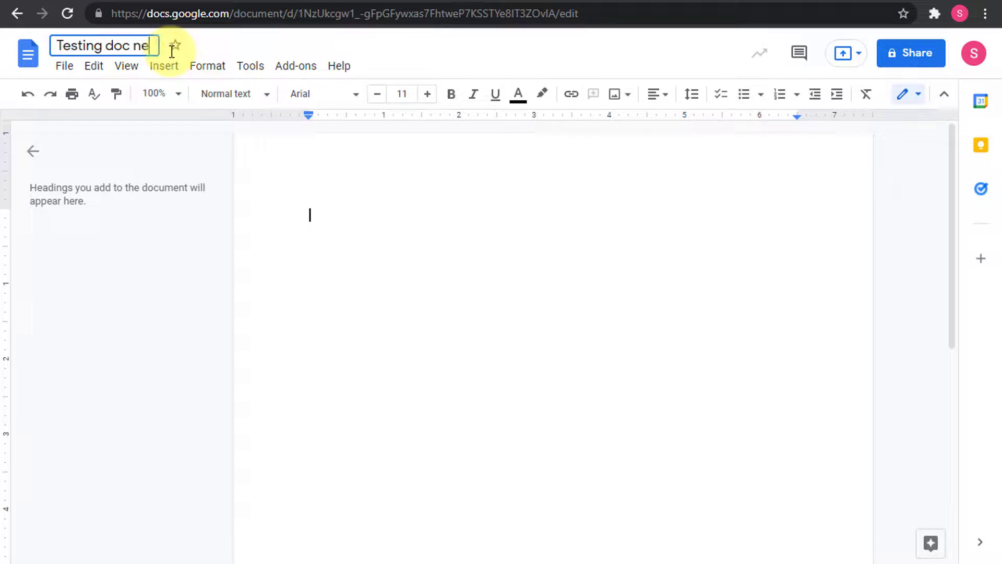
key("Return")
Step: Write "This is a testing document" in the body, with "This is a safe content for project xyz budget" on the following line
left_click(436, 281)
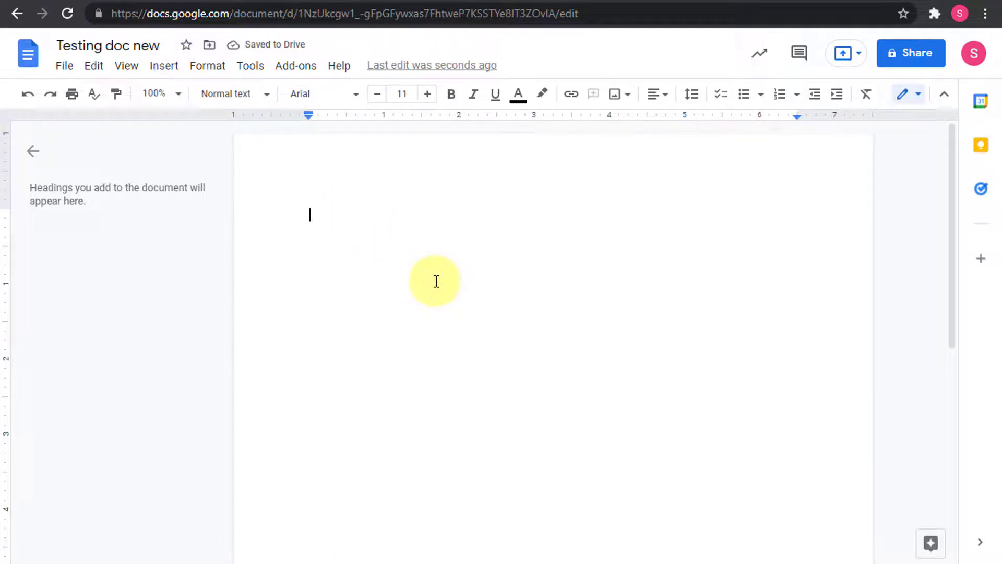
type("this i")
key("BackSpace")
type("i")
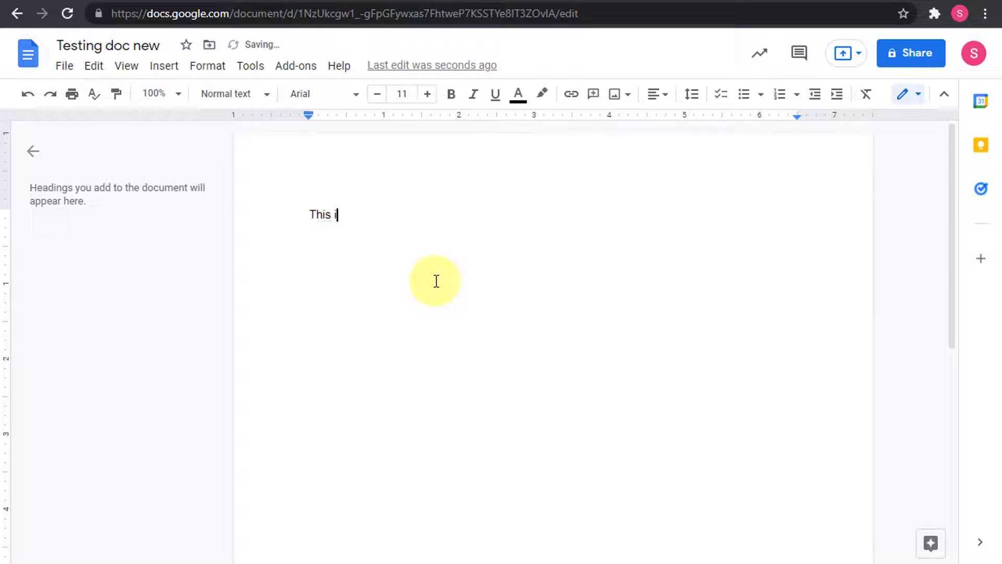
type("s a testing dopcument")
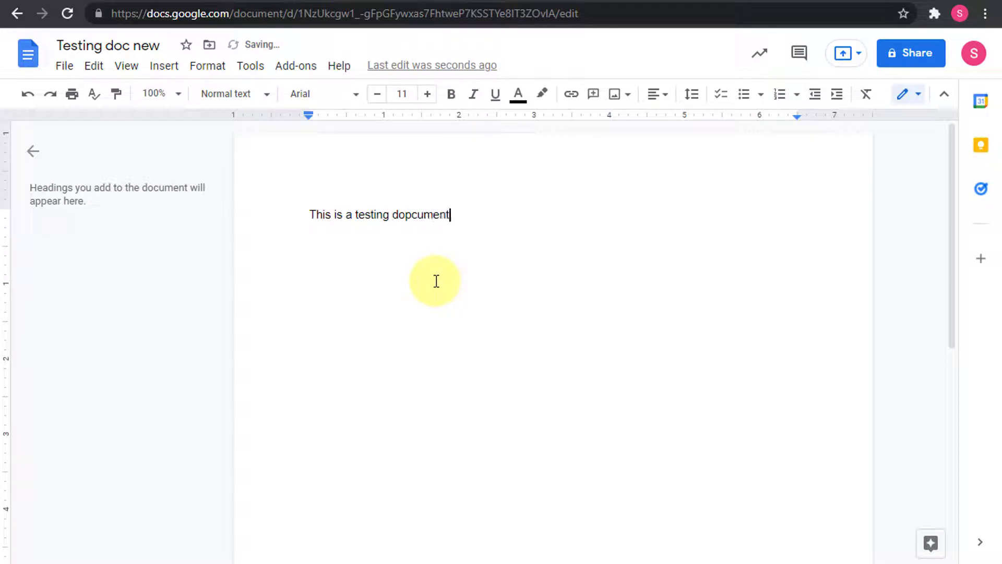
key("Return")
type("This is a safe content")
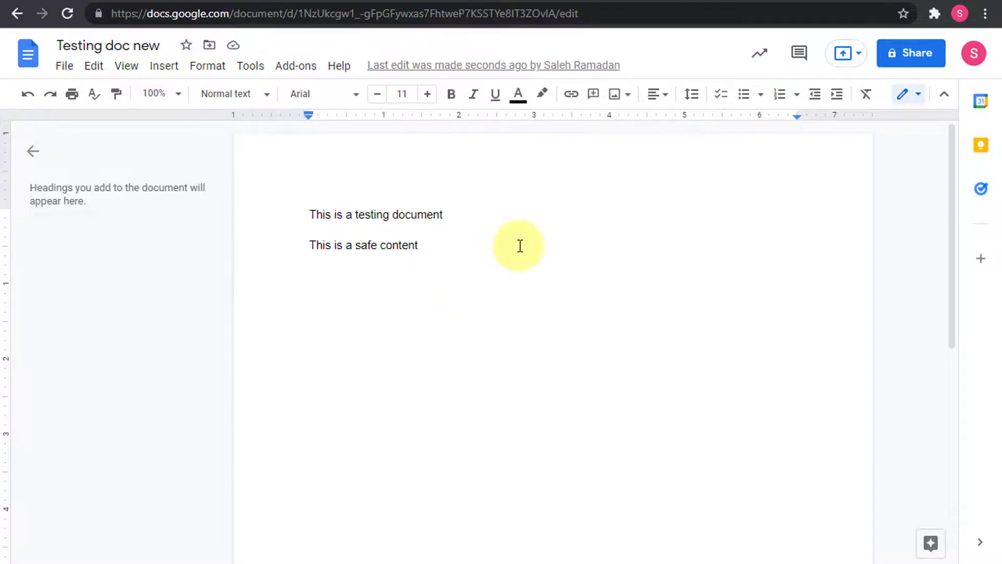
type("for ")
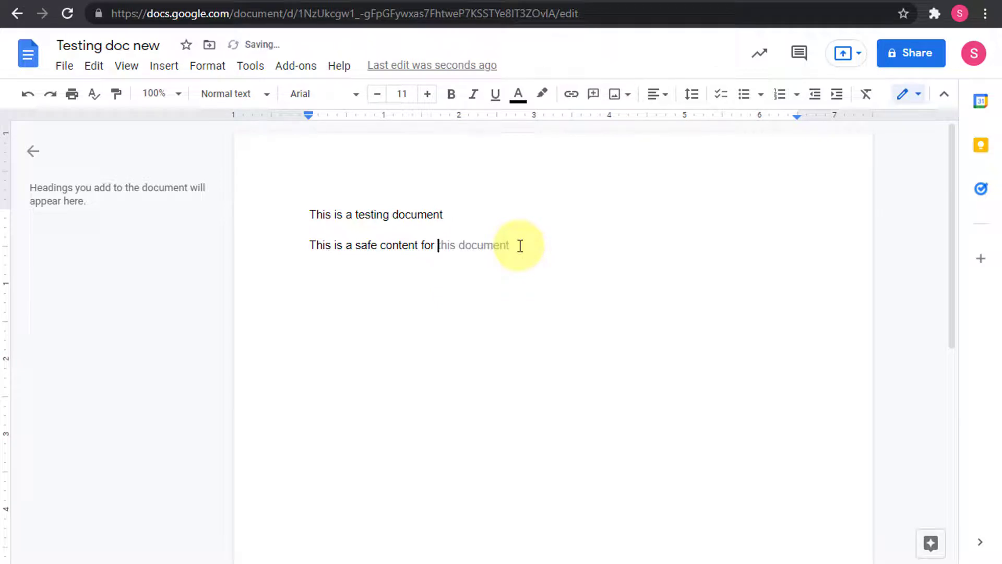
type("project xyz budget")
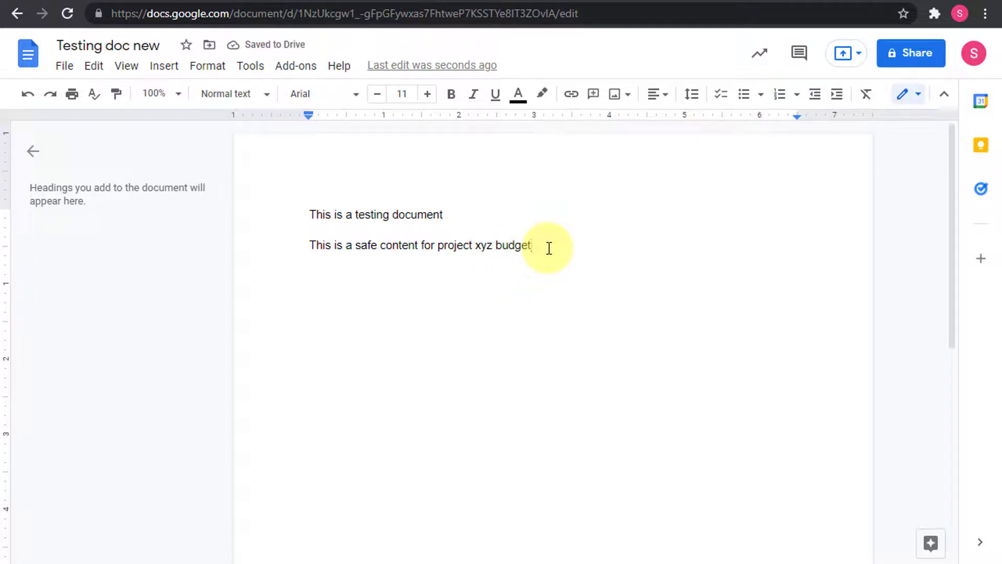
Step: Add a line break after the second line and check the document's sharing settings for viewers' and commenters' download, print and copy permission
key("Return")
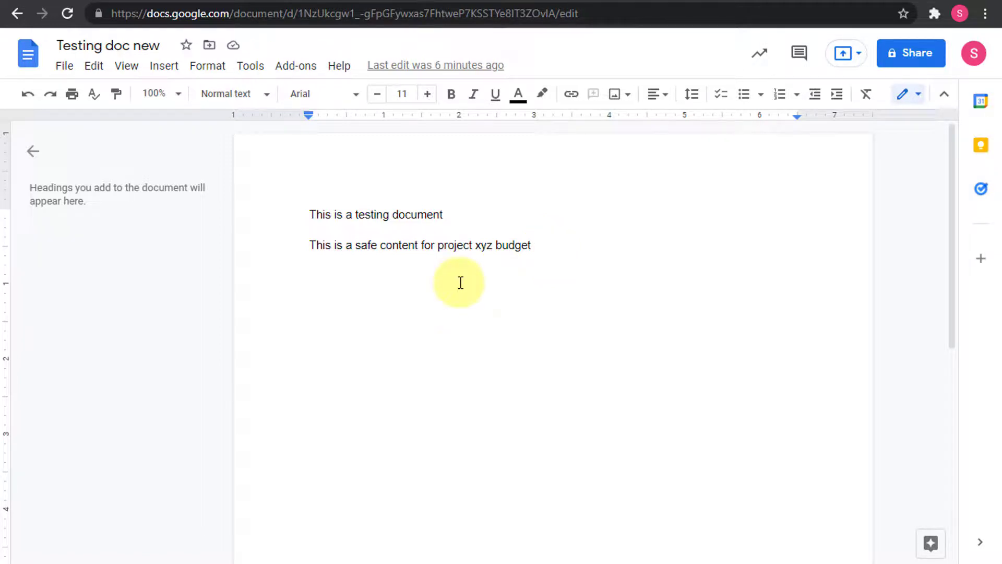
left_click(911, 49)
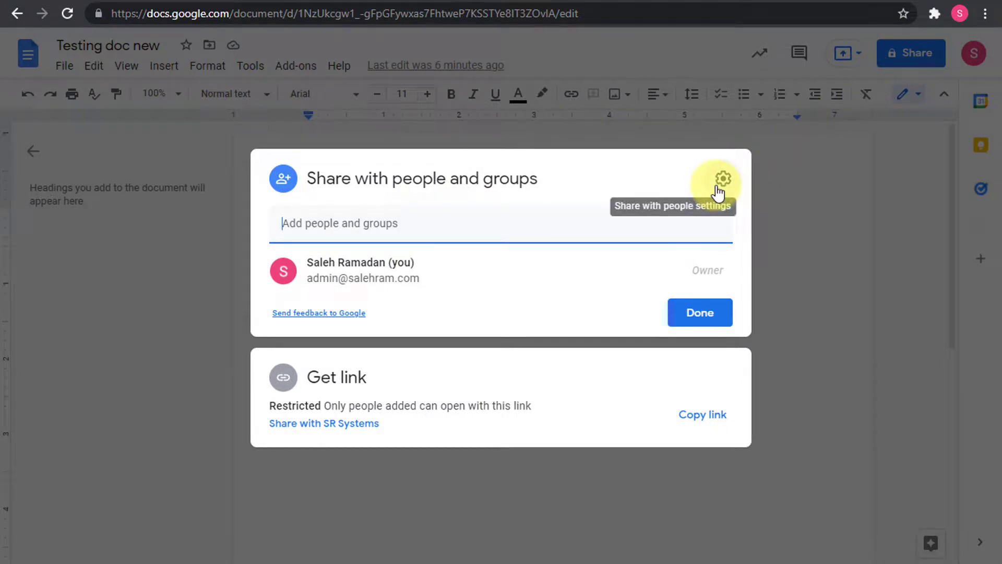
left_click(722, 180)
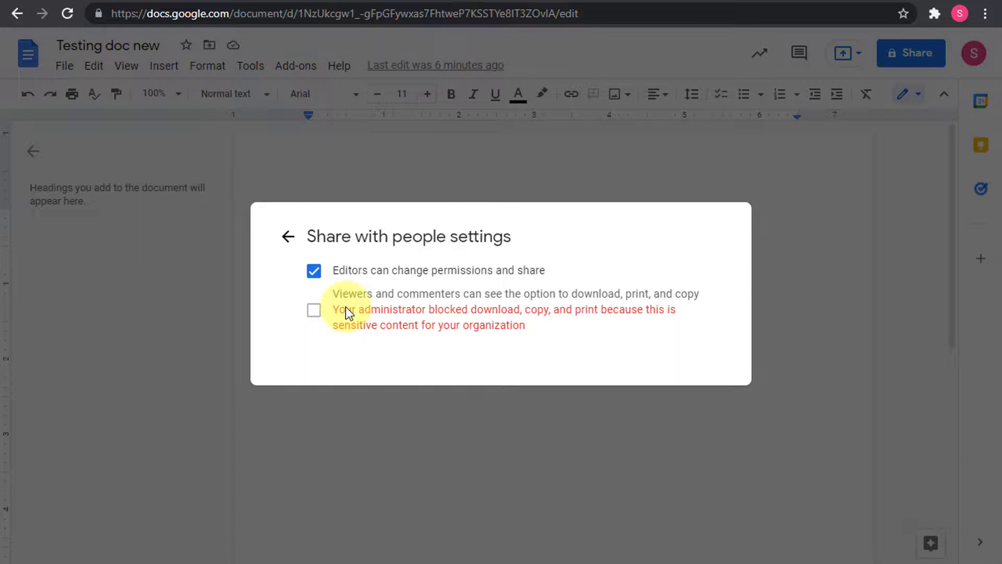
left_click(288, 236)
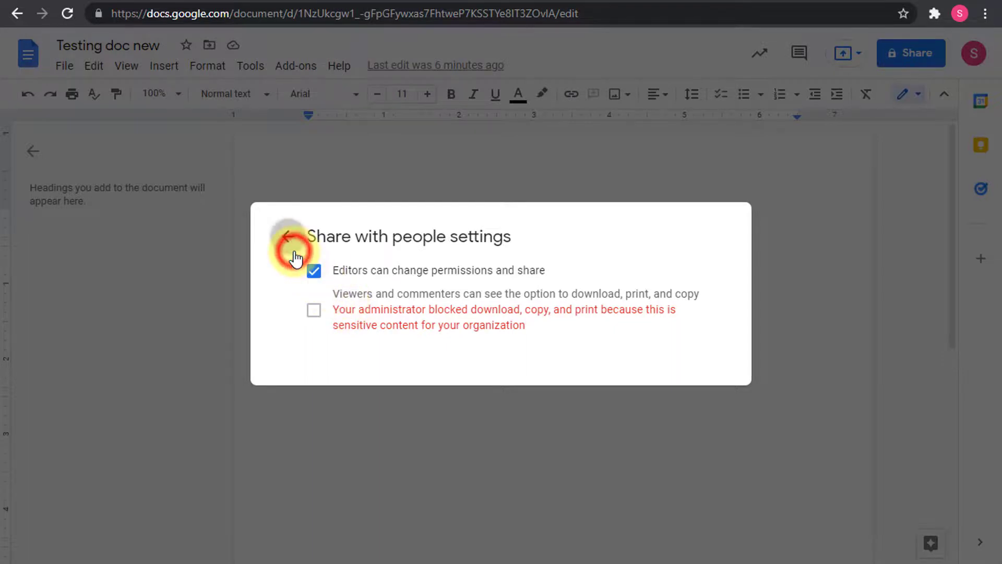
Step: Share "Testing doc new" with the external Gmail contact as Viewer, approving the sharing outside of the organization
left_click(595, 229)
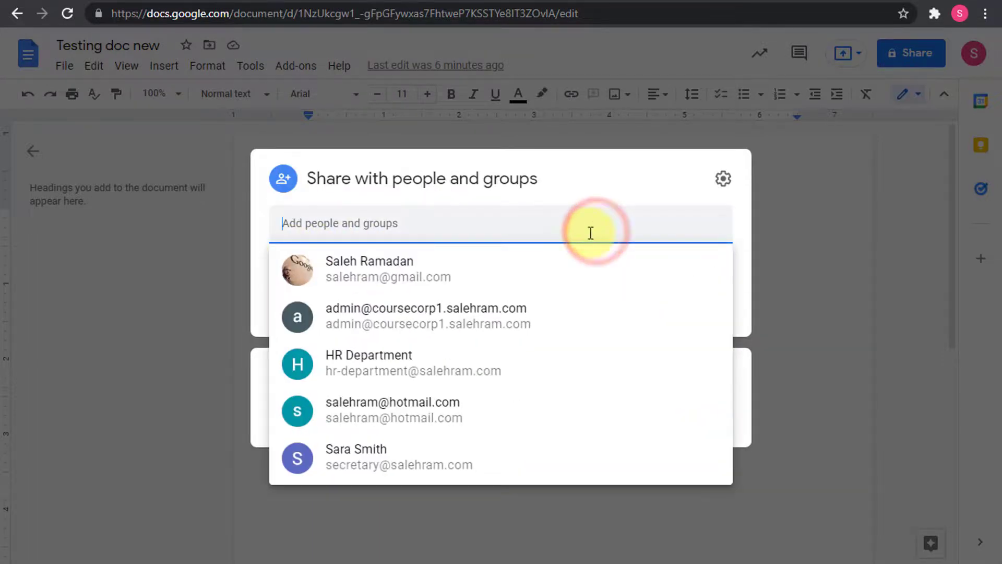
left_click(402, 274)
left_click(699, 220)
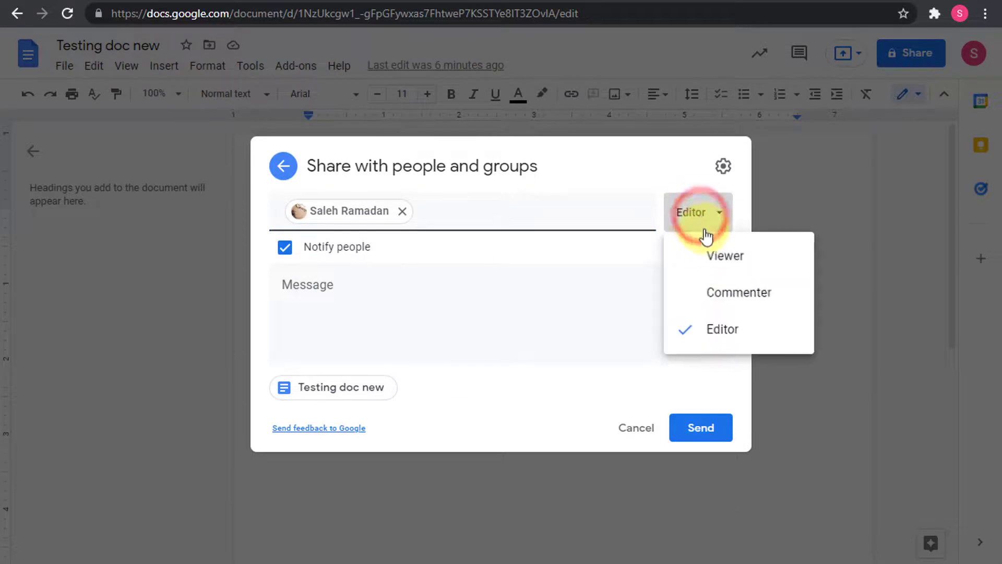
left_click(713, 261)
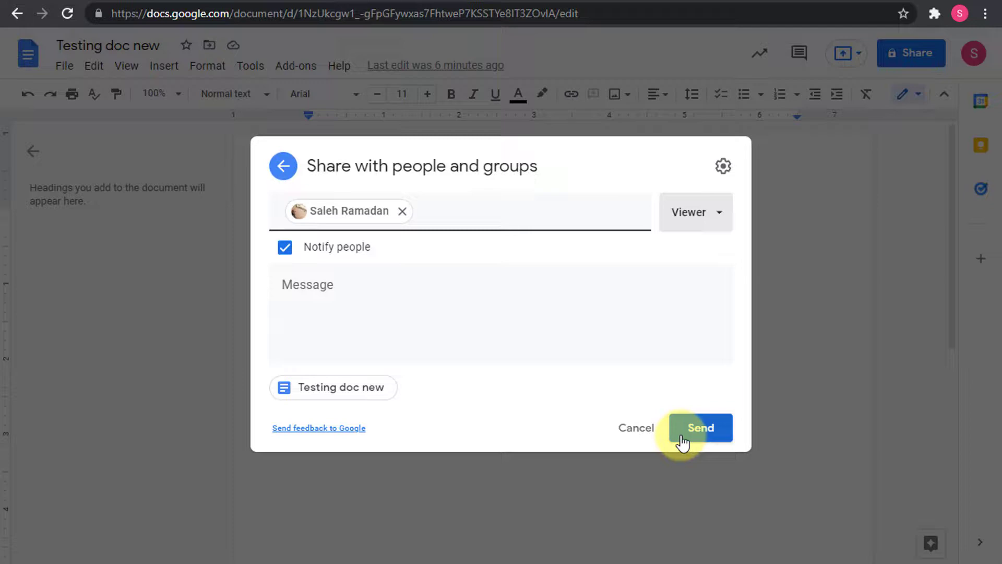
left_click(716, 433)
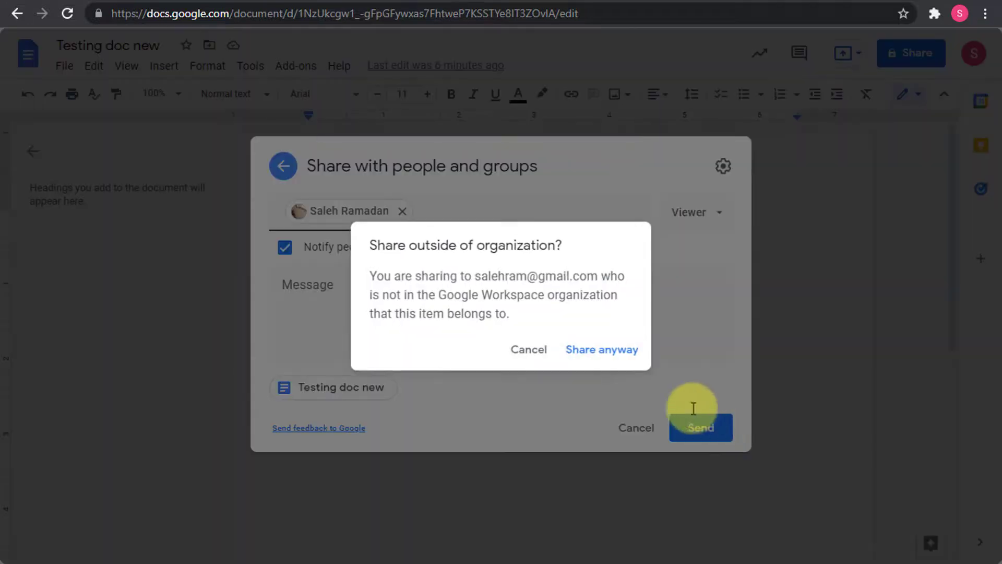
left_click(603, 347)
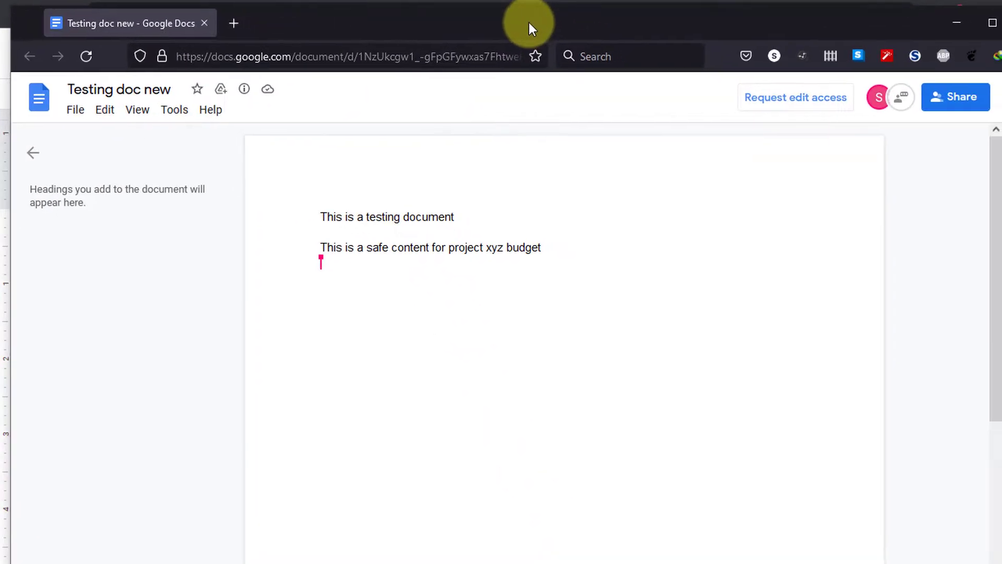
Step: In the recipient's browser window, examine the shared document's file and export options, and select part of the "safe content" line
left_click(74, 110)
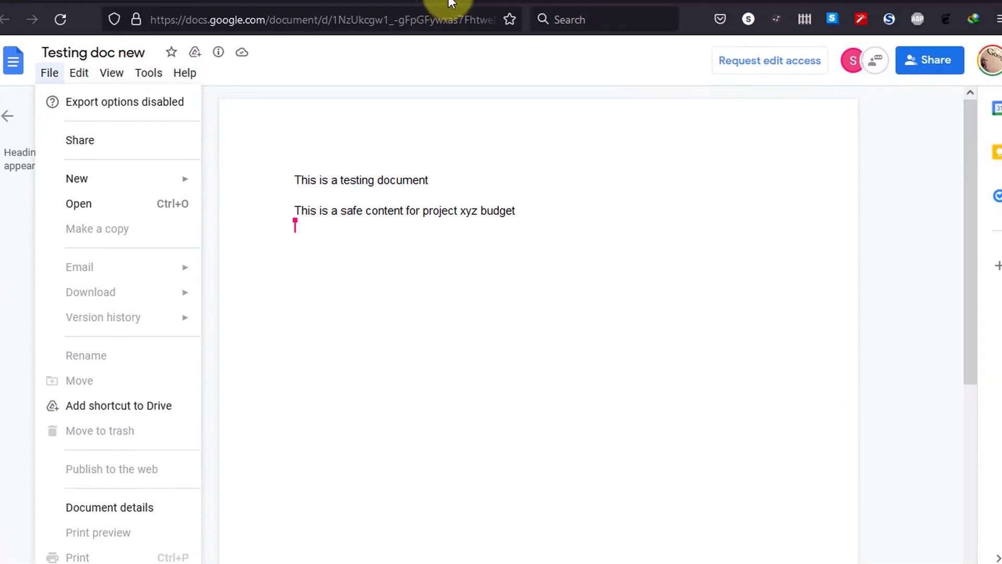
left_click(404, 242)
left_click_drag(317, 231, 399, 228)
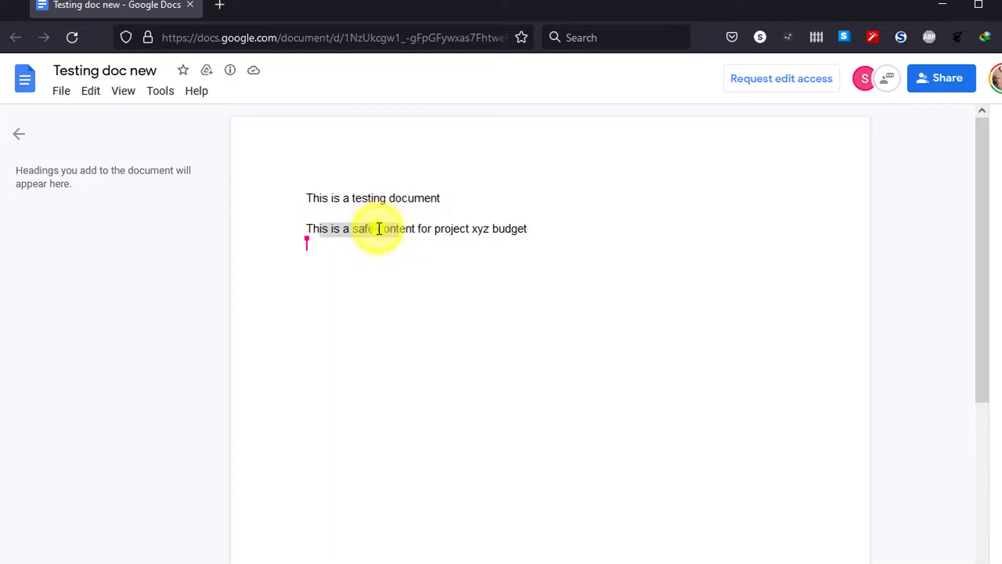